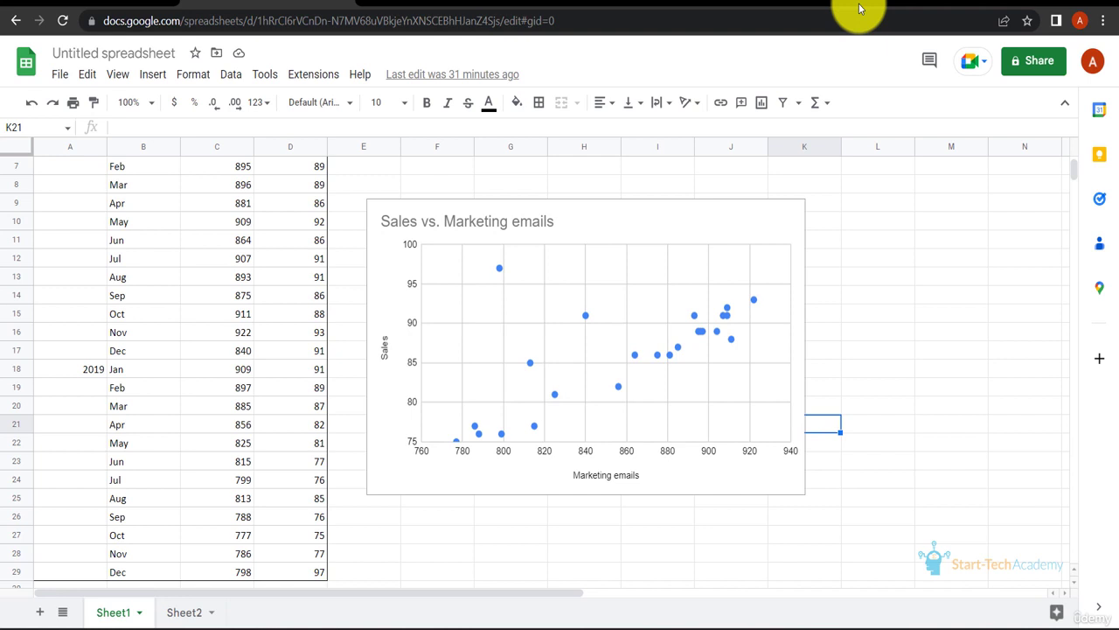
Step: Widen column C to fit its Marketing emails header and delete the existing Sales vs. Marketing emails scatter chart
scroll(544, 399, up, 3)
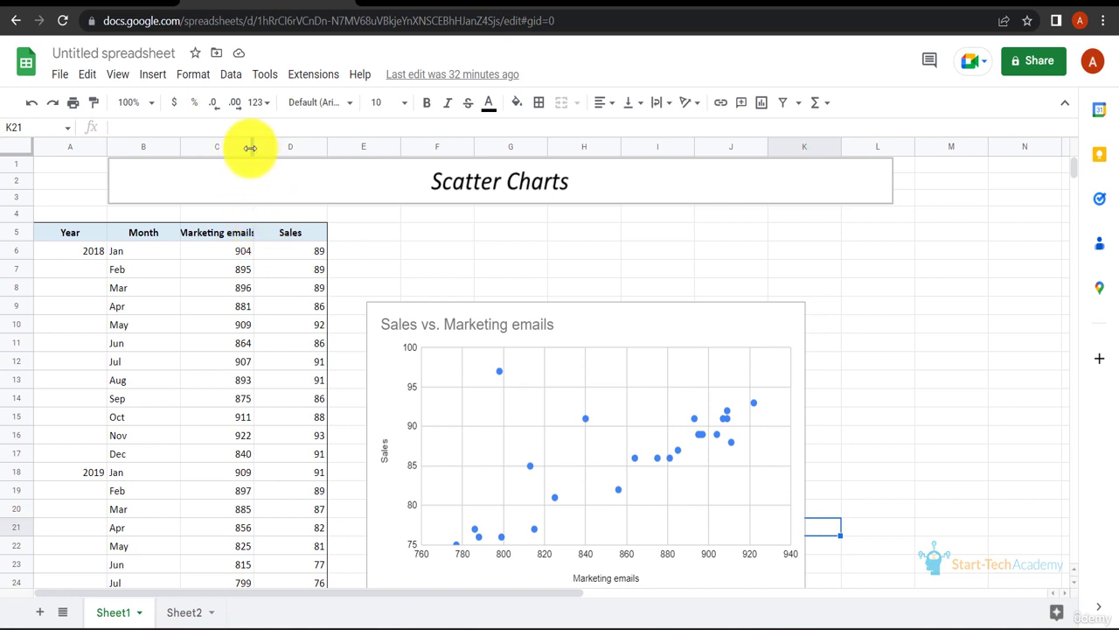
drag(250, 147, 264, 146)
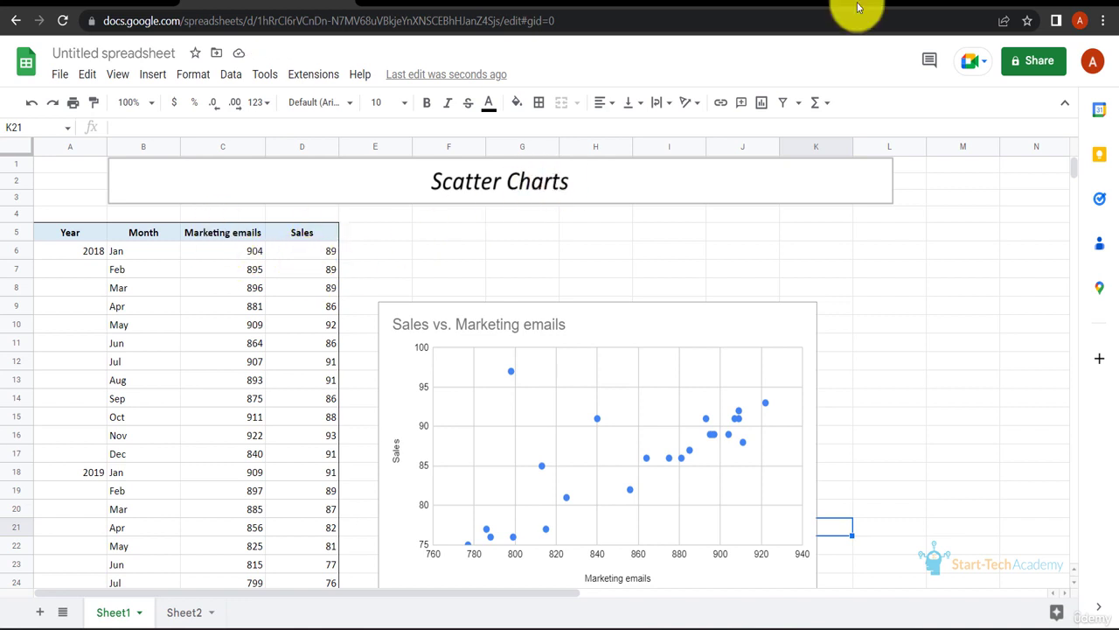
scroll(600, 487, down, 1)
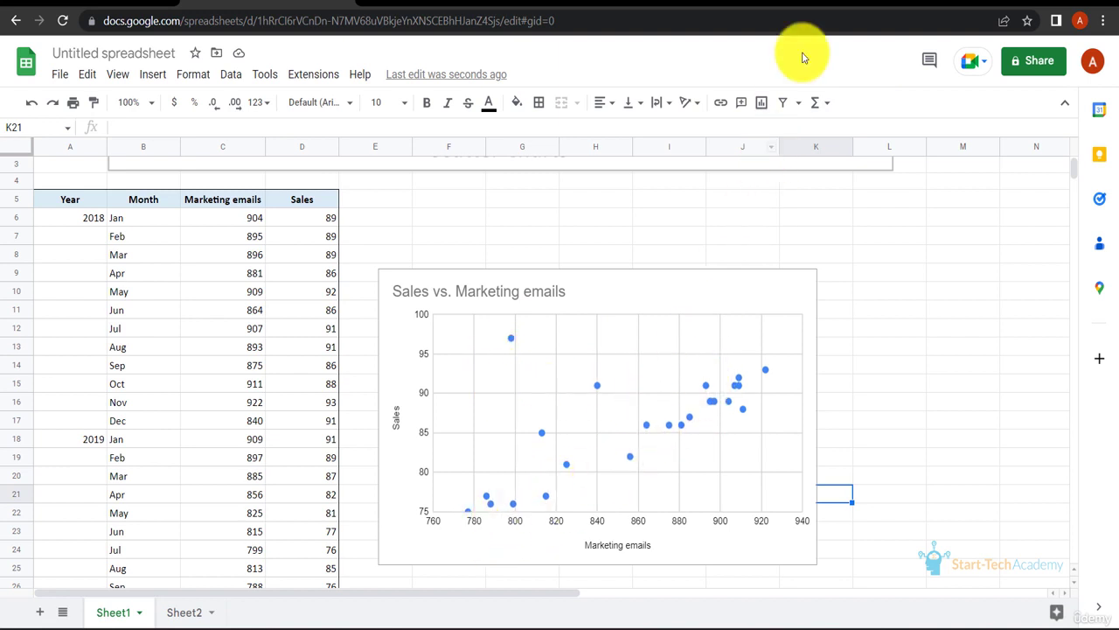
click(789, 289)
key(Delete)
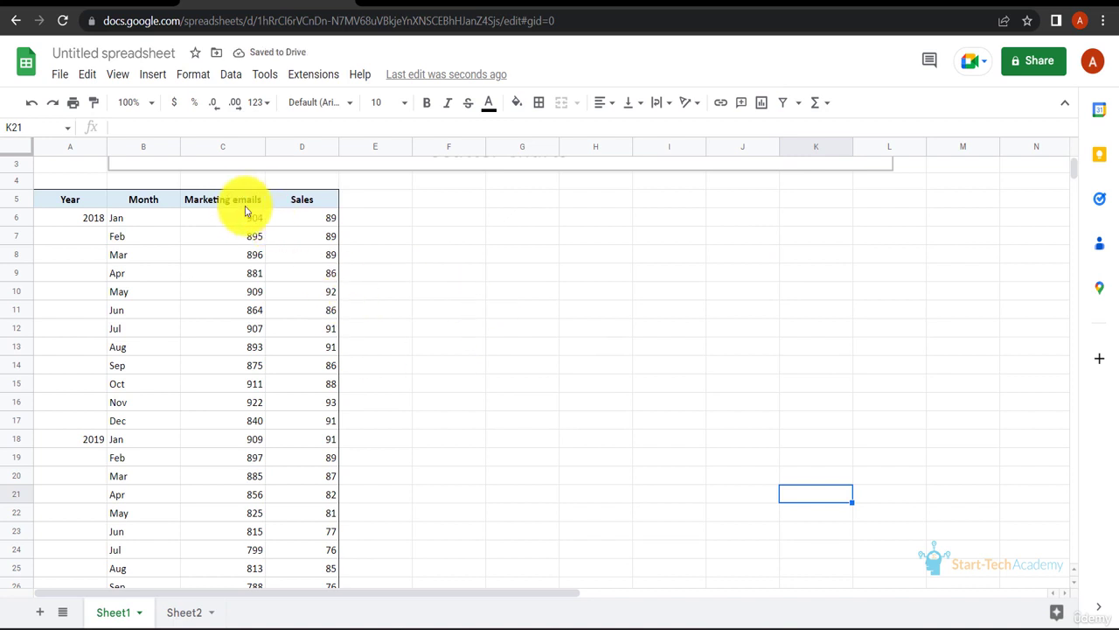
Step: Insert a chart from the Marketing emails and Sales data, headers included, in C5:D29
click(245, 202)
key(shift+Right)
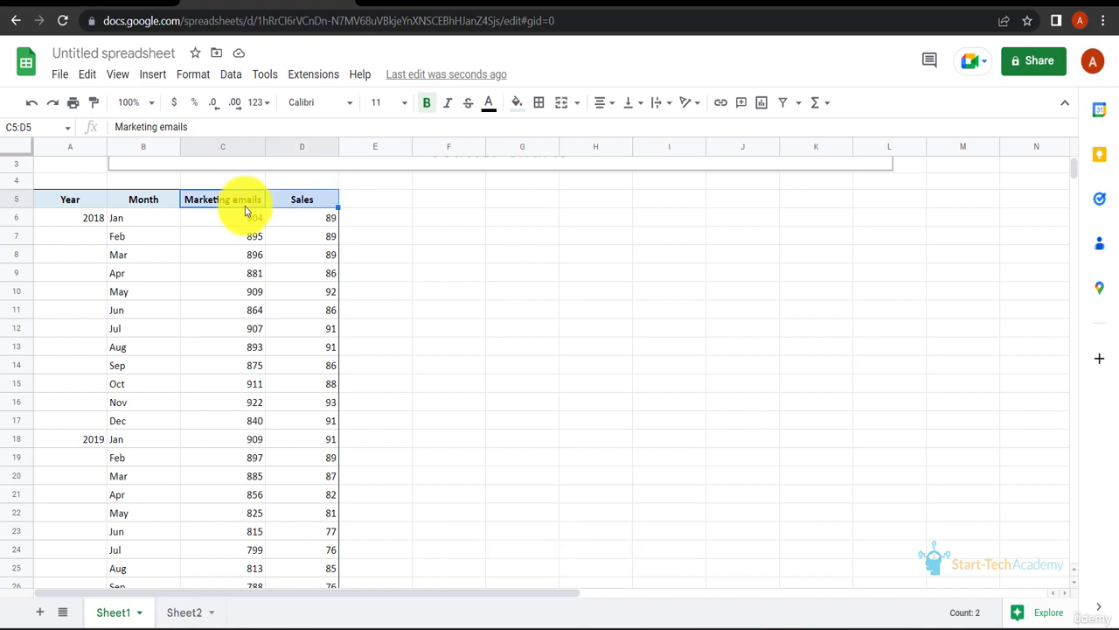
key(ctrl+shift+Down)
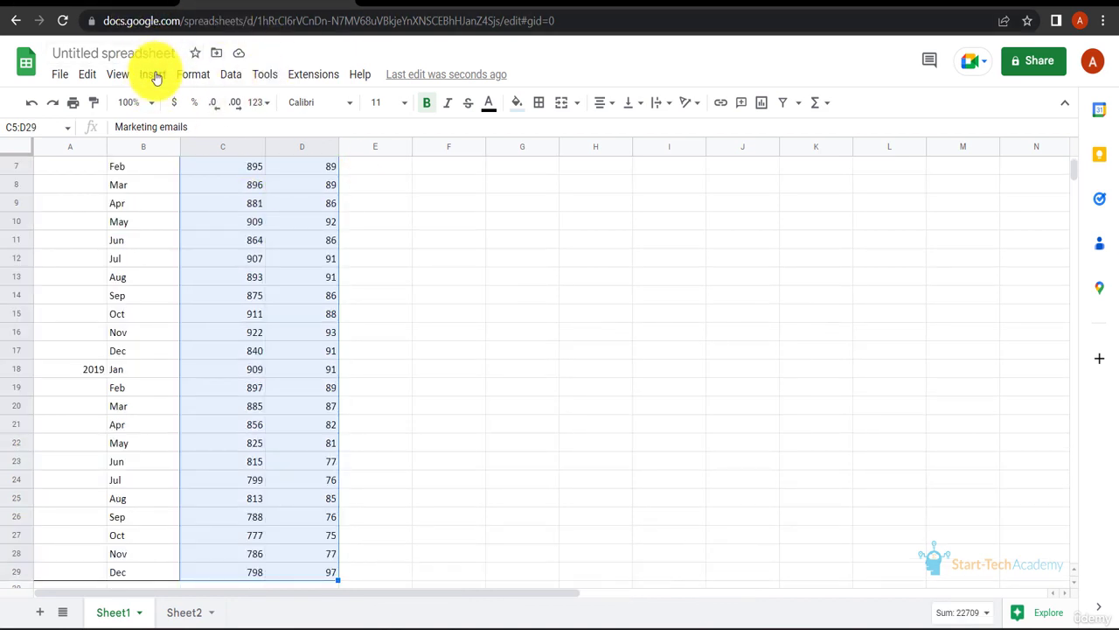
click(154, 75)
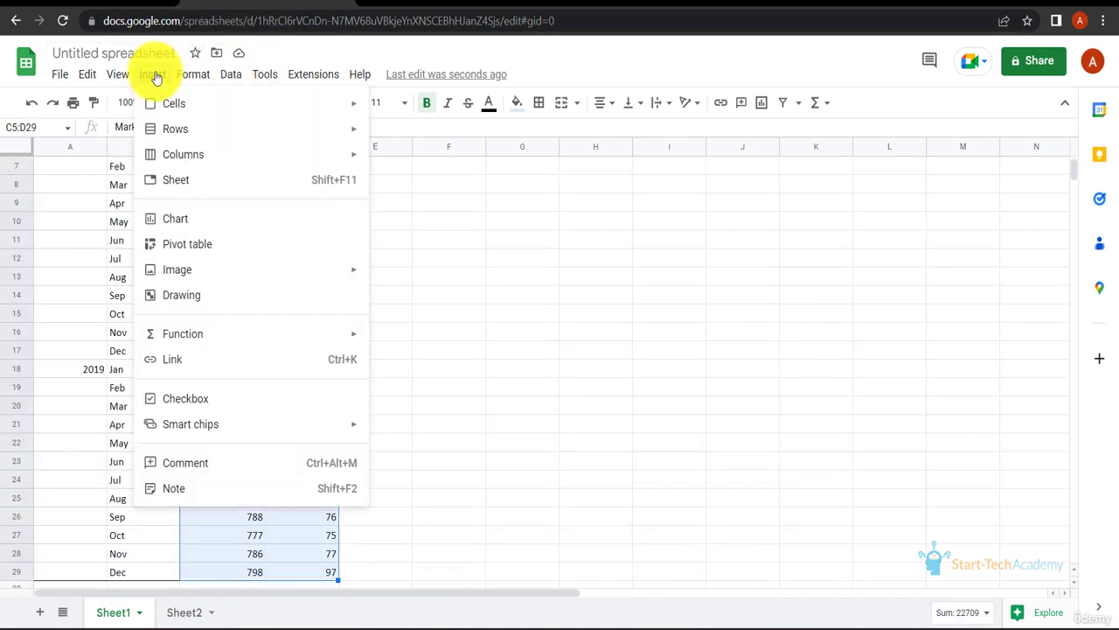
click(194, 218)
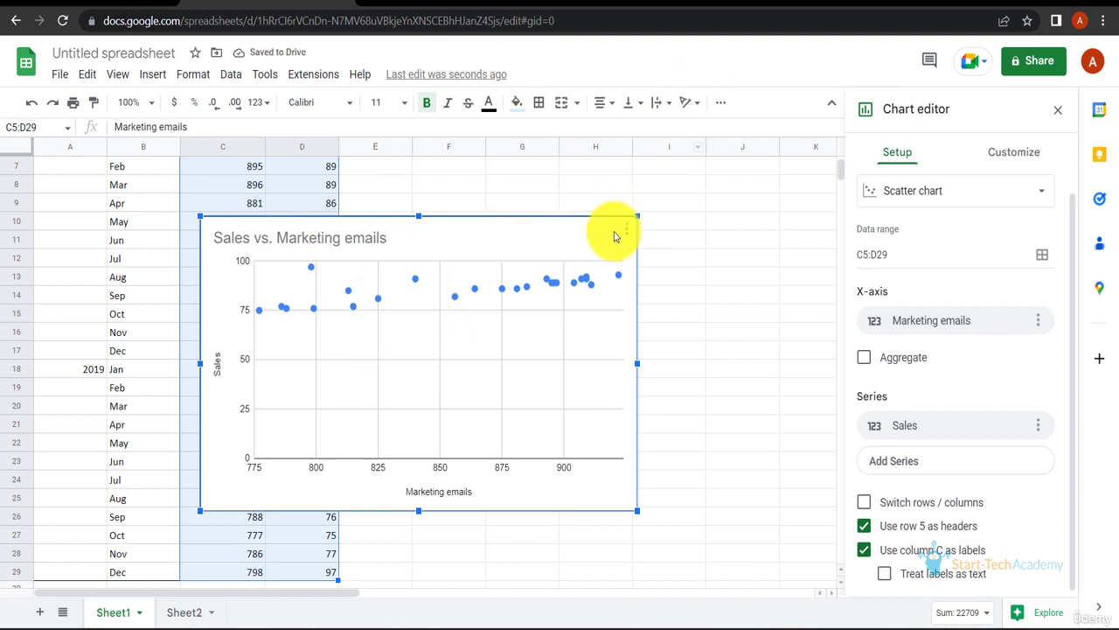
Step: Move the new scatter chart clear of the data table into the empty cells beside it and shrink it slightly
drag(614, 230, 773, 170)
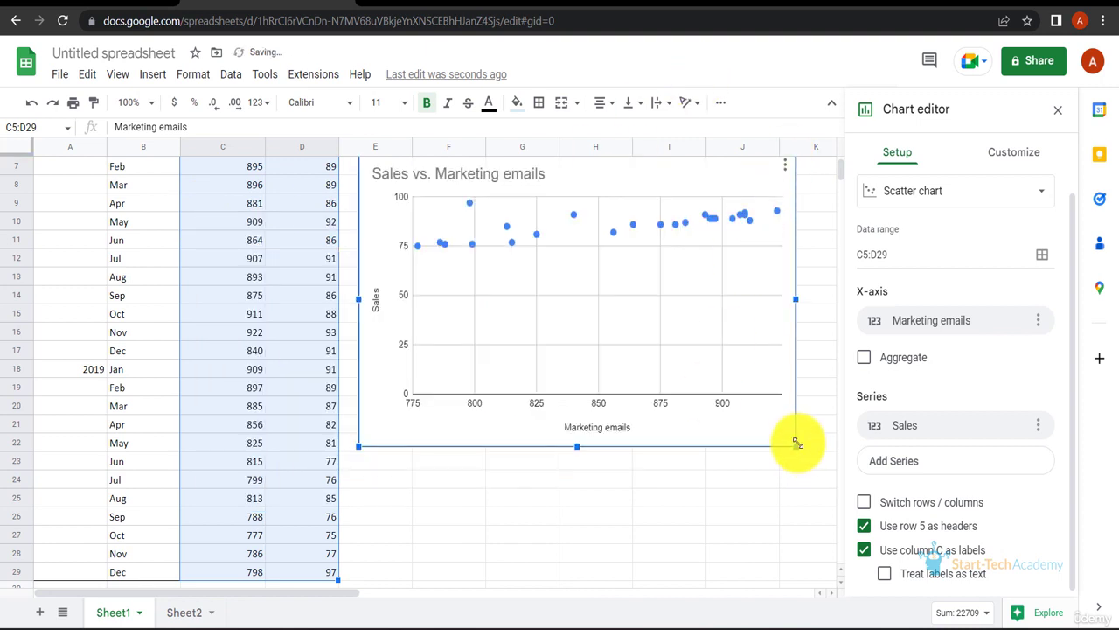
drag(795, 445, 767, 427)
drag(767, 426, 758, 421)
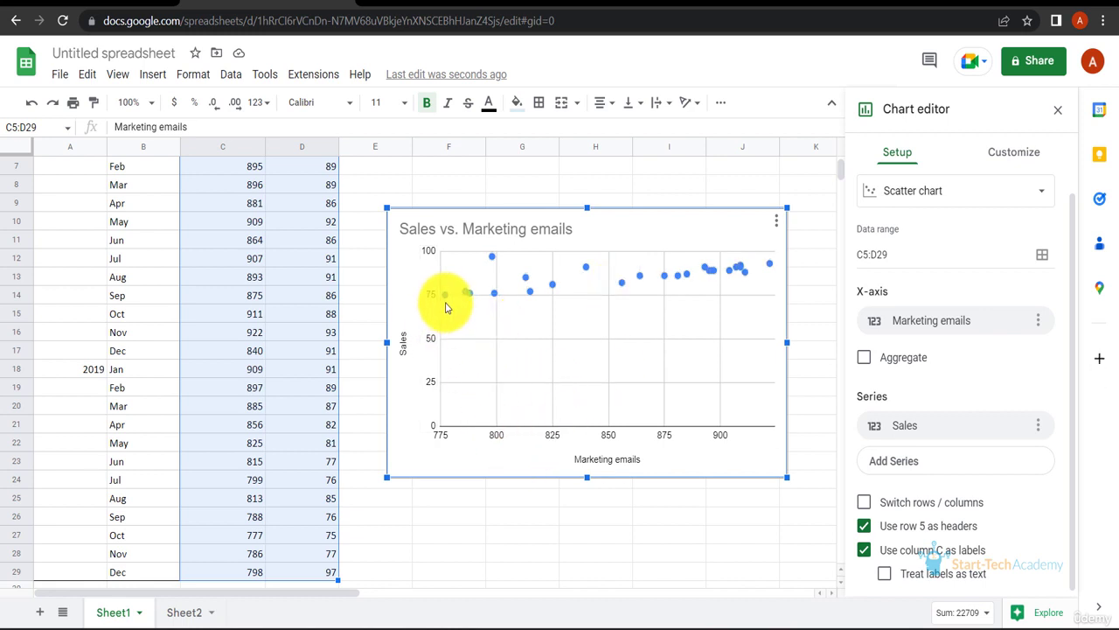
Step: Set the minimum of the scatter chart's vertical axis to 75
scroll(962, 157, up, 1)
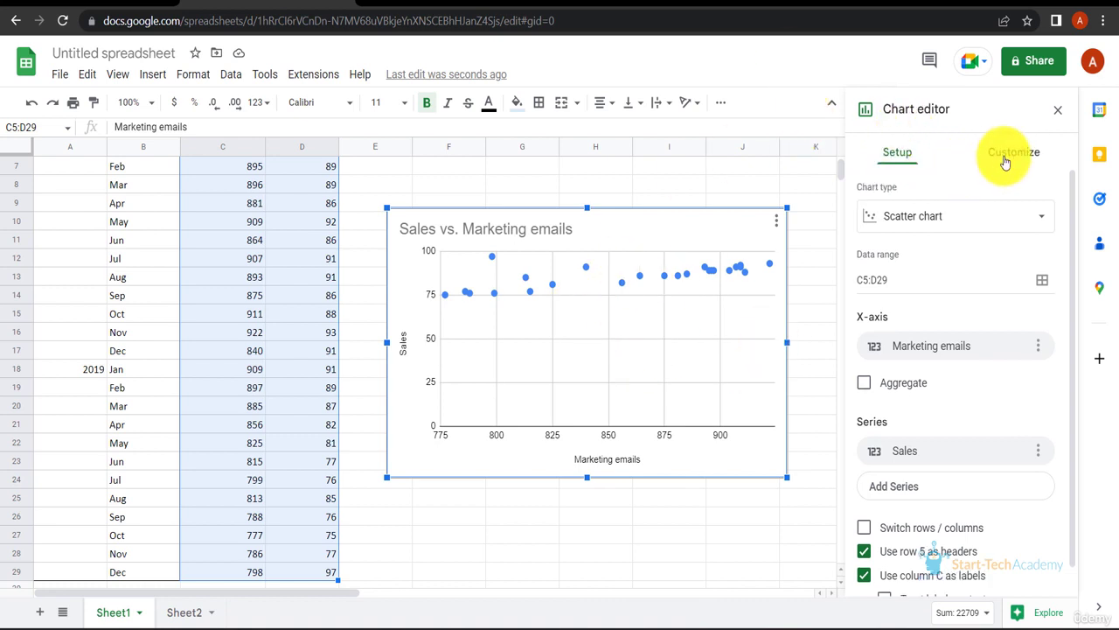
click(1005, 162)
click(870, 441)
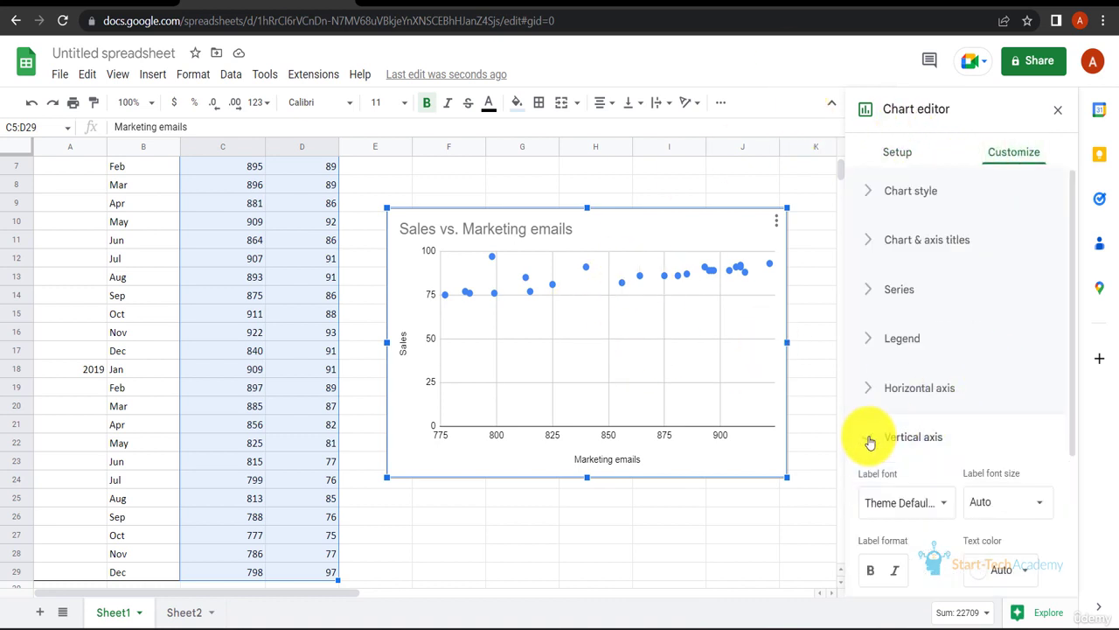
scroll(917, 492, down, 5)
click(909, 456)
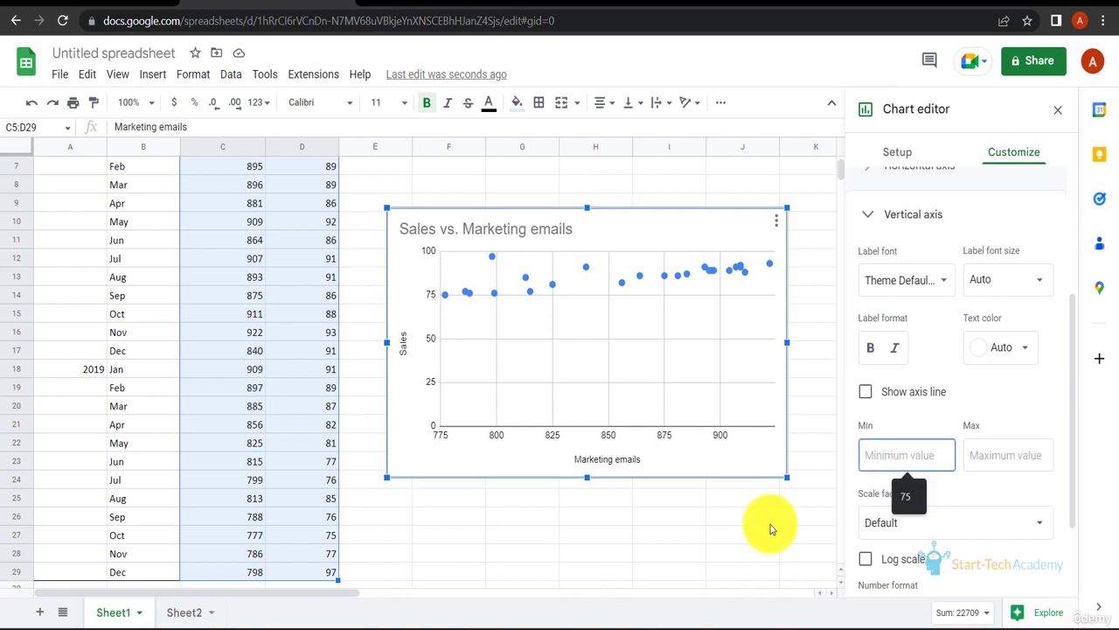
text(75)
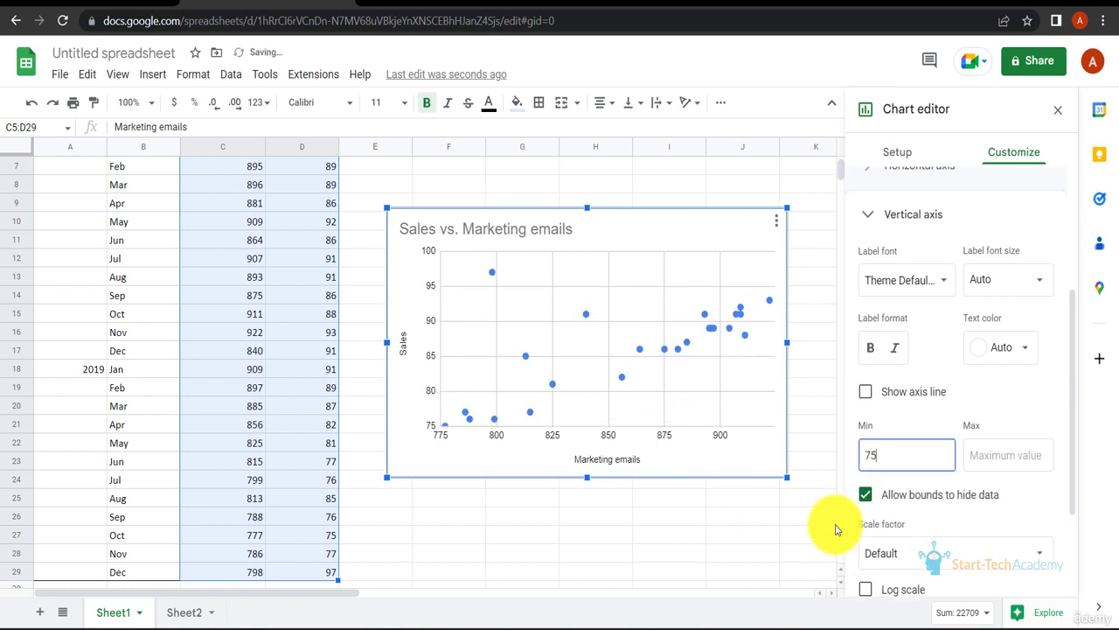
click(479, 318)
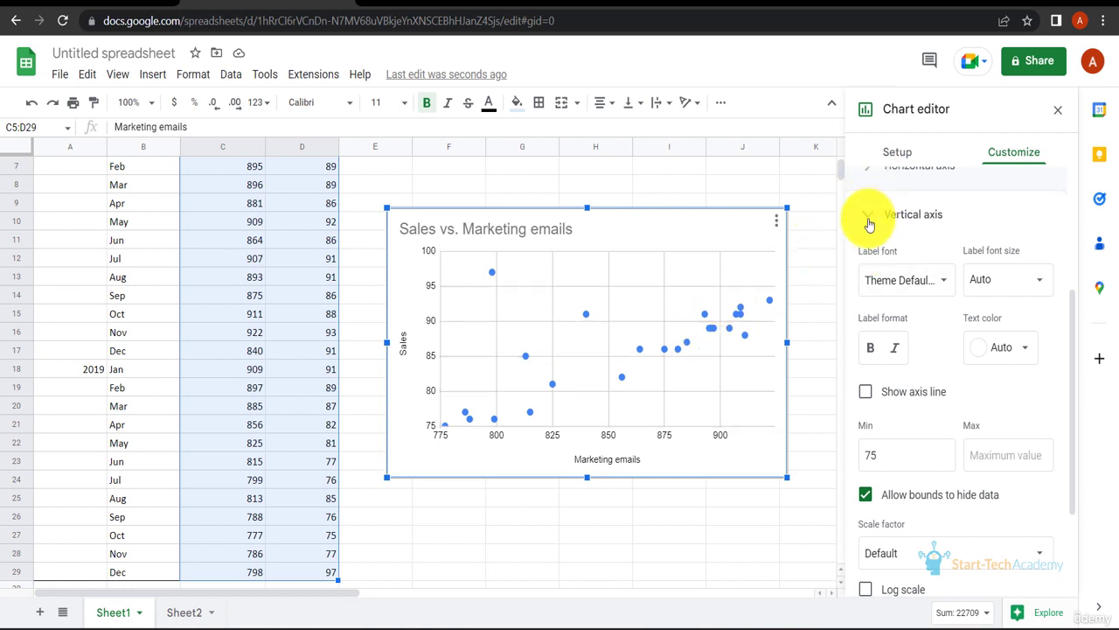
Step: Add a trendline to the Sales series of the scatter chart
click(875, 151)
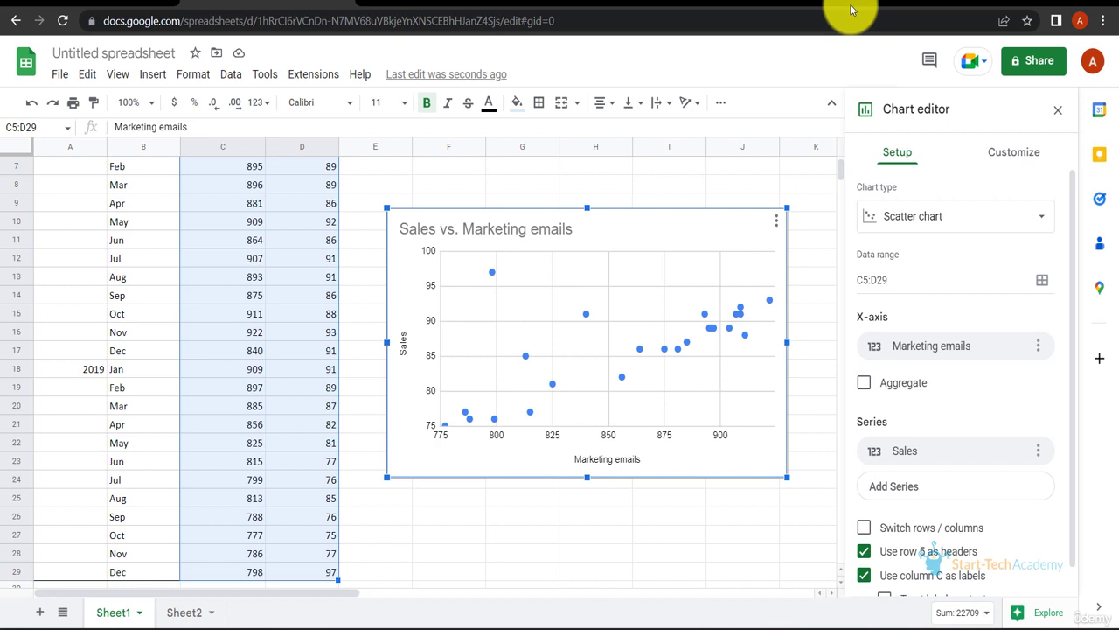
click(994, 165)
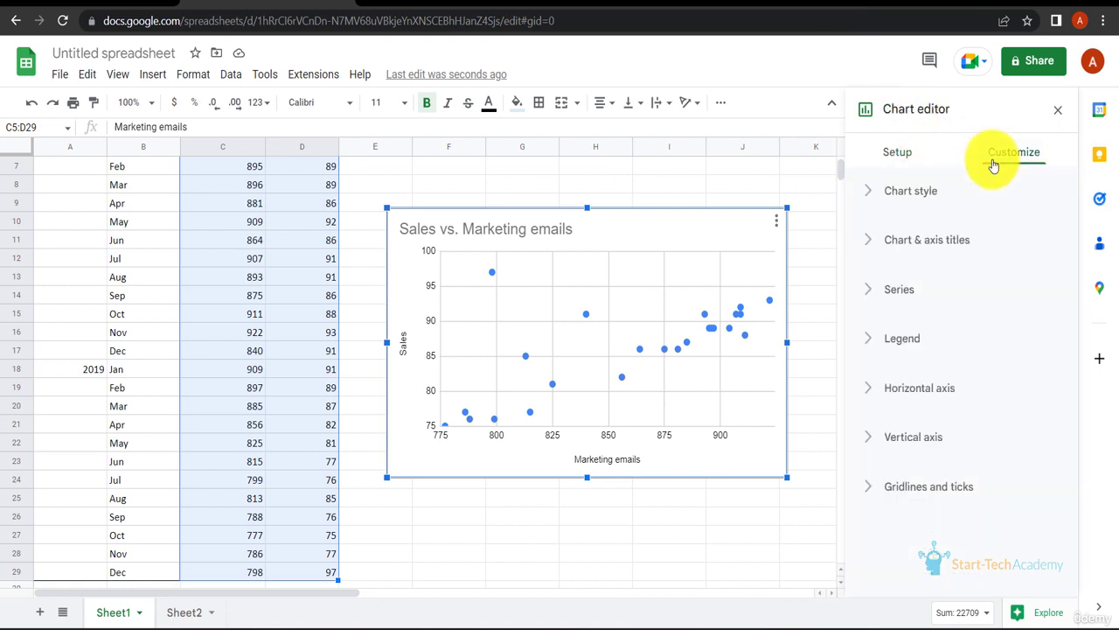
click(875, 299)
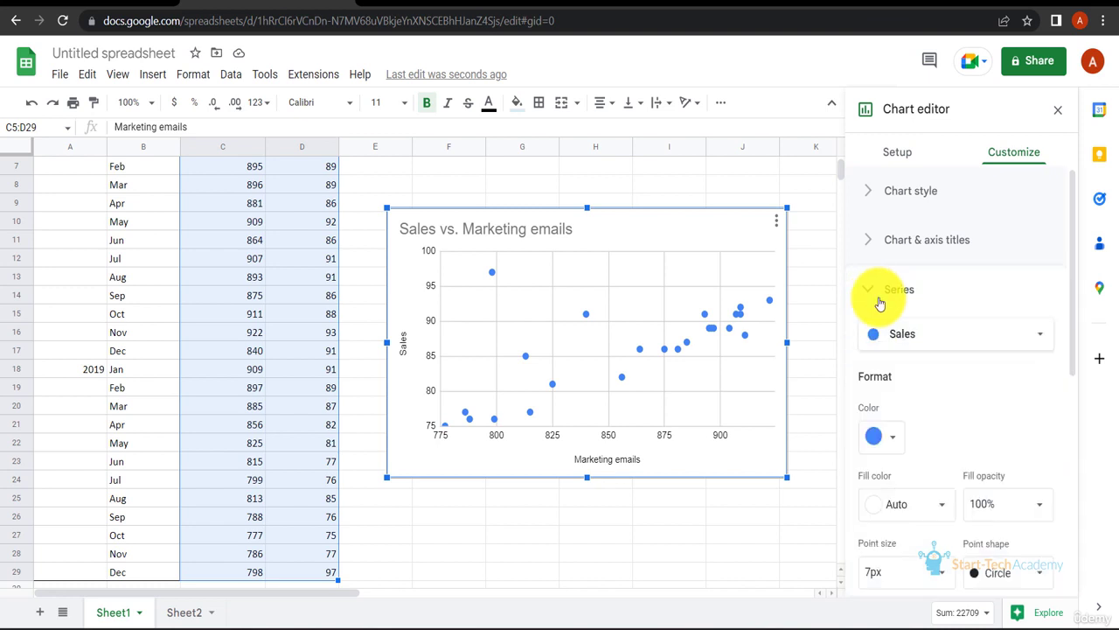
scroll(925, 387, down, 5)
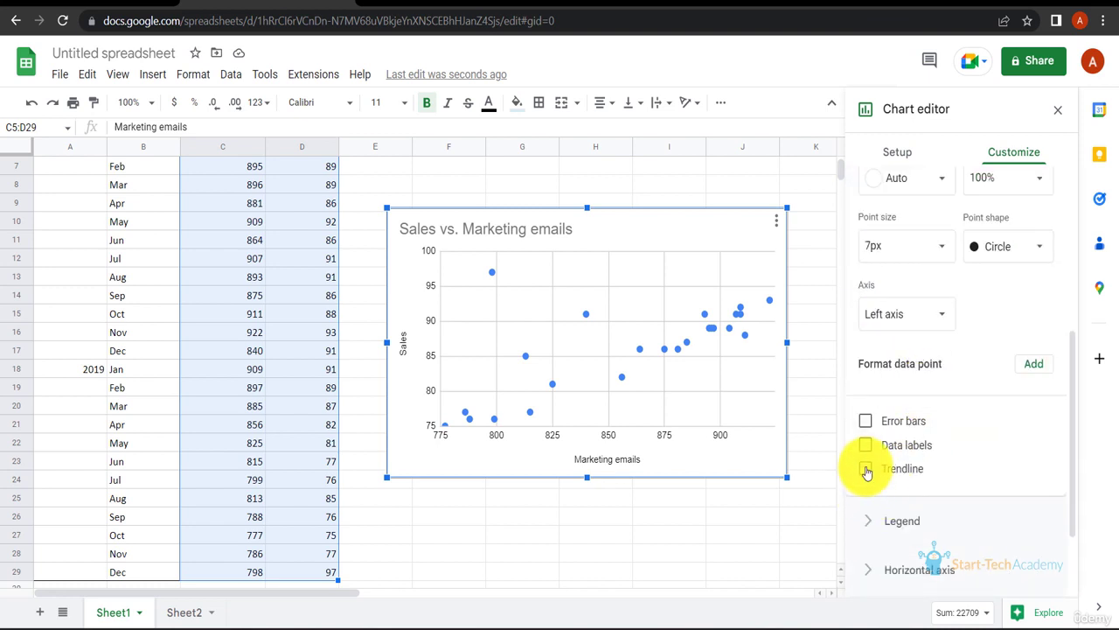
click(866, 470)
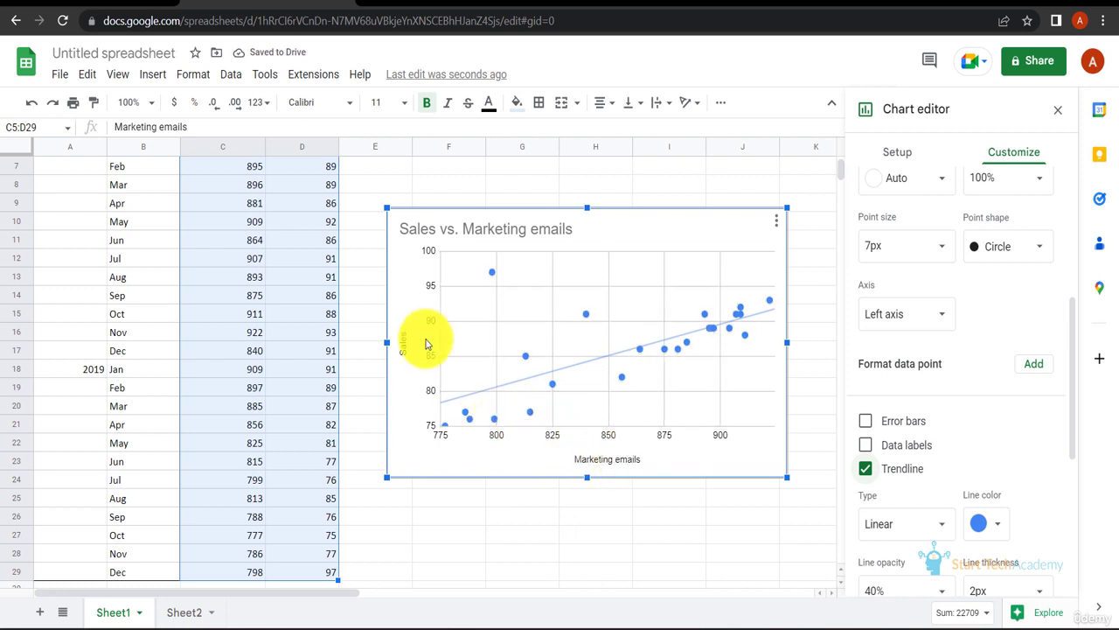
Step: Switch the Sales trendline through the exponential, polynomial, logarithmic, power series and moving average types, finishing on Exponential
click(941, 530)
click(934, 546)
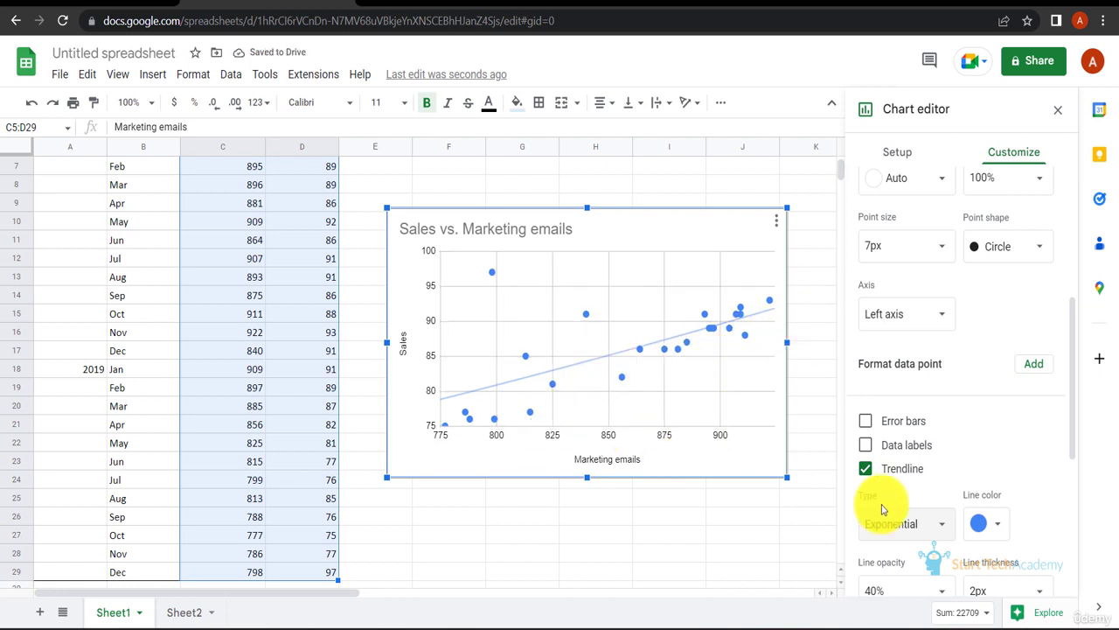
scroll(962, 524, down, 1)
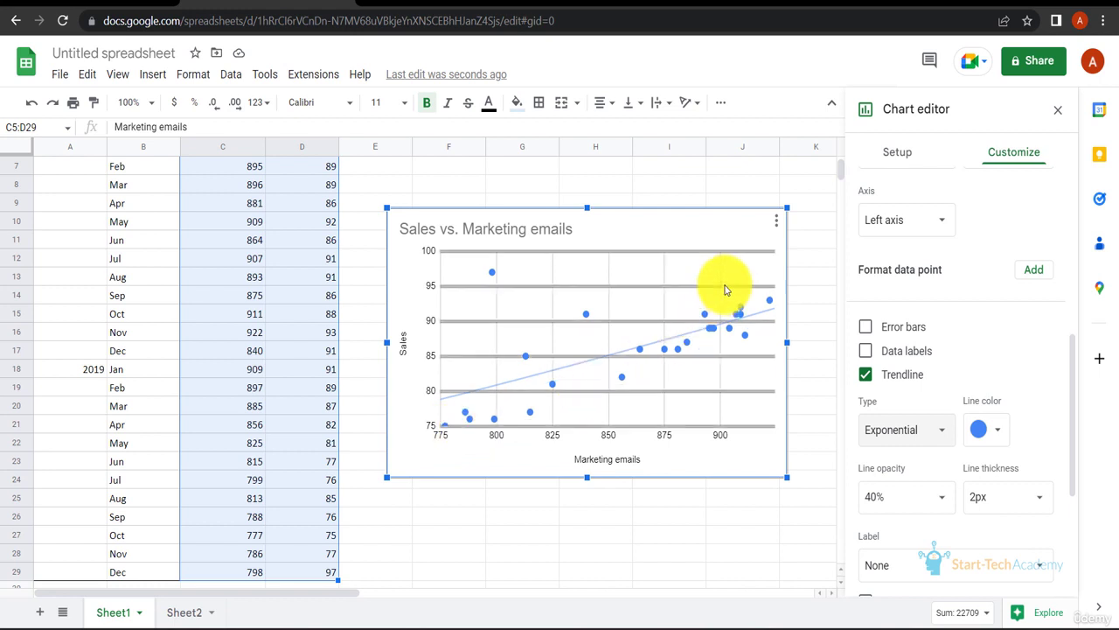
click(917, 430)
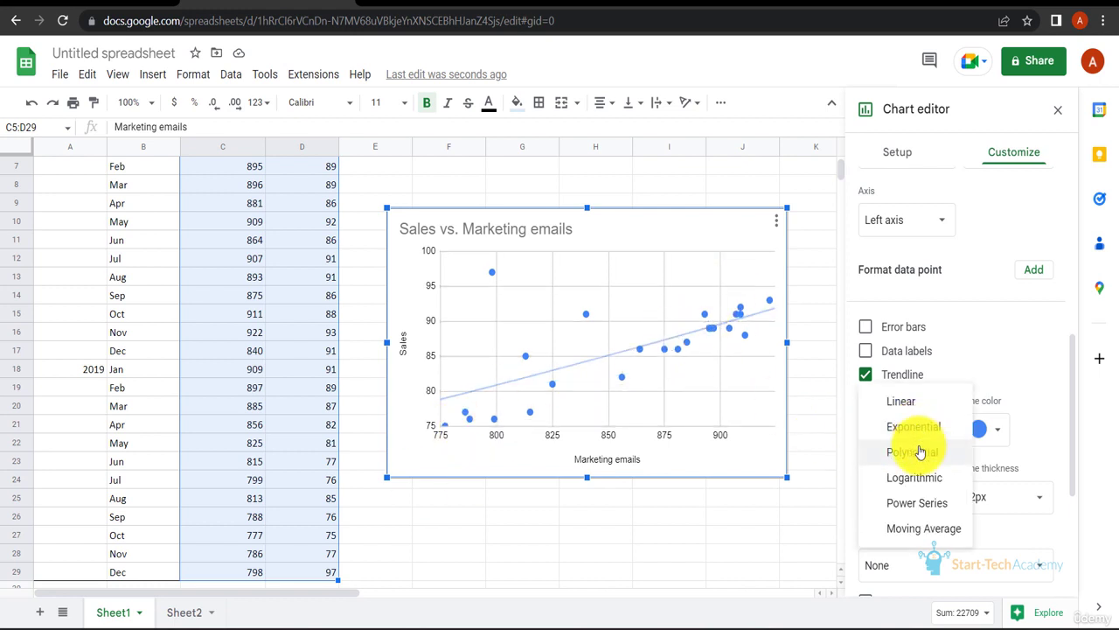
click(915, 450)
click(938, 434)
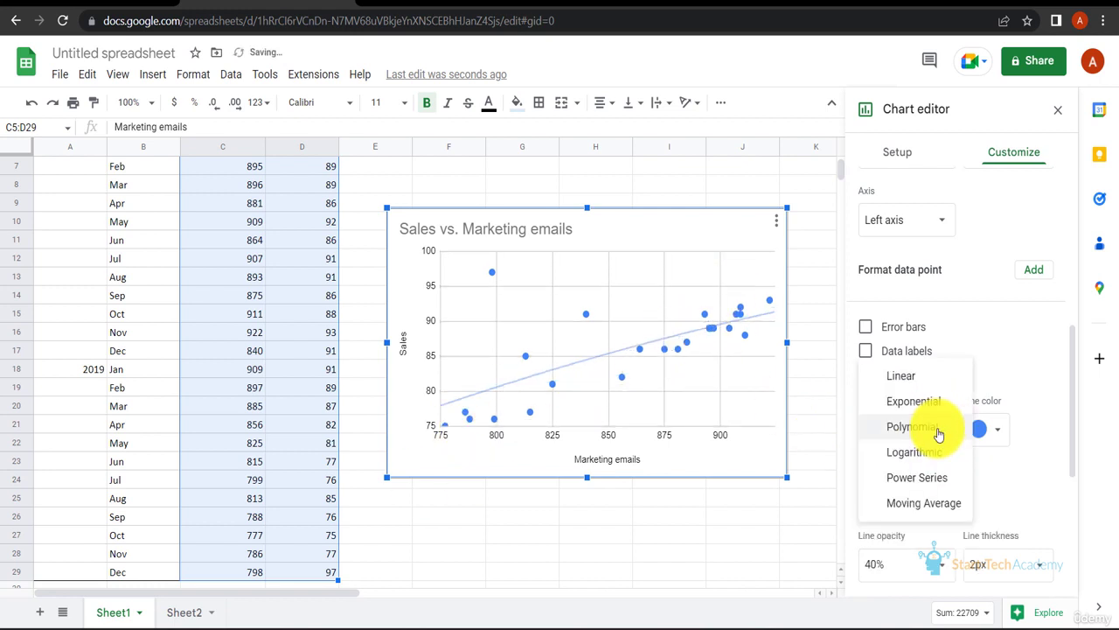
click(931, 451)
click(933, 442)
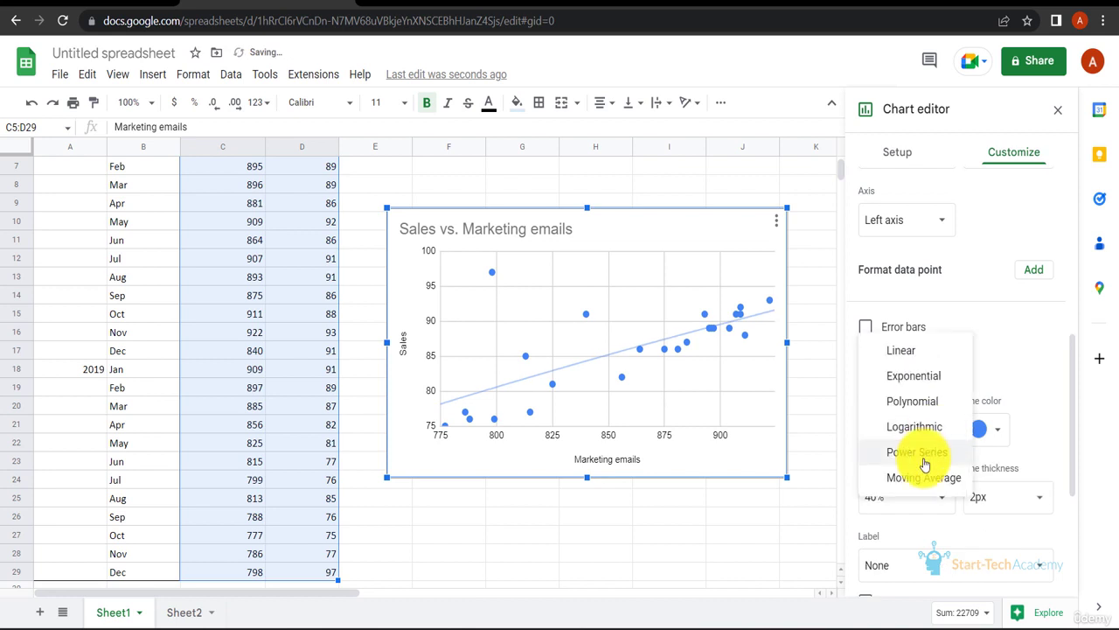
click(925, 455)
click(928, 431)
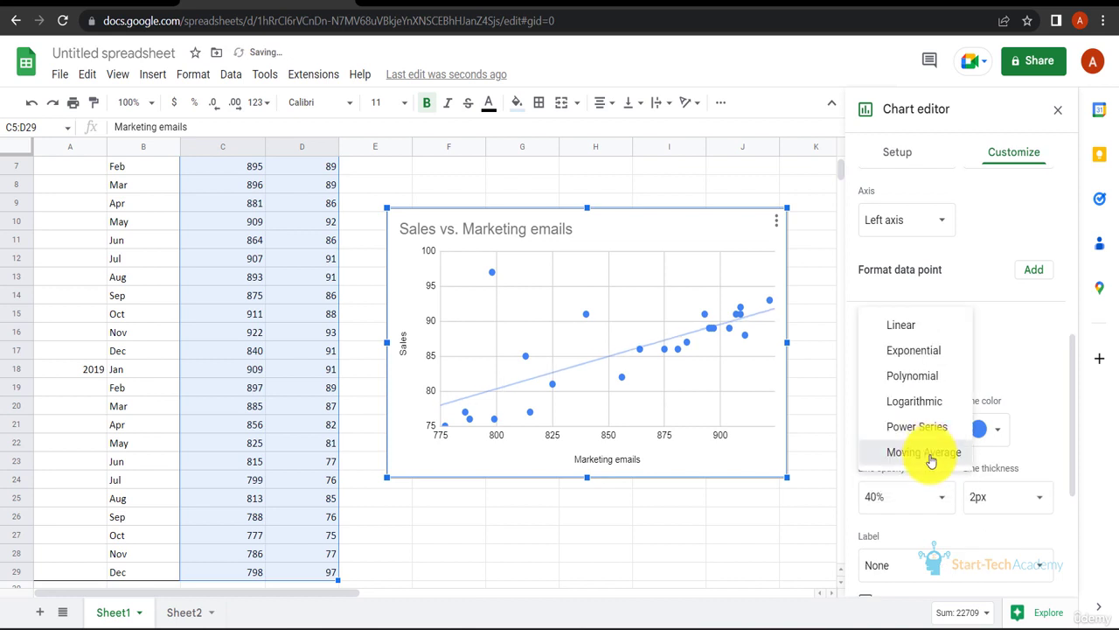
click(930, 458)
click(929, 430)
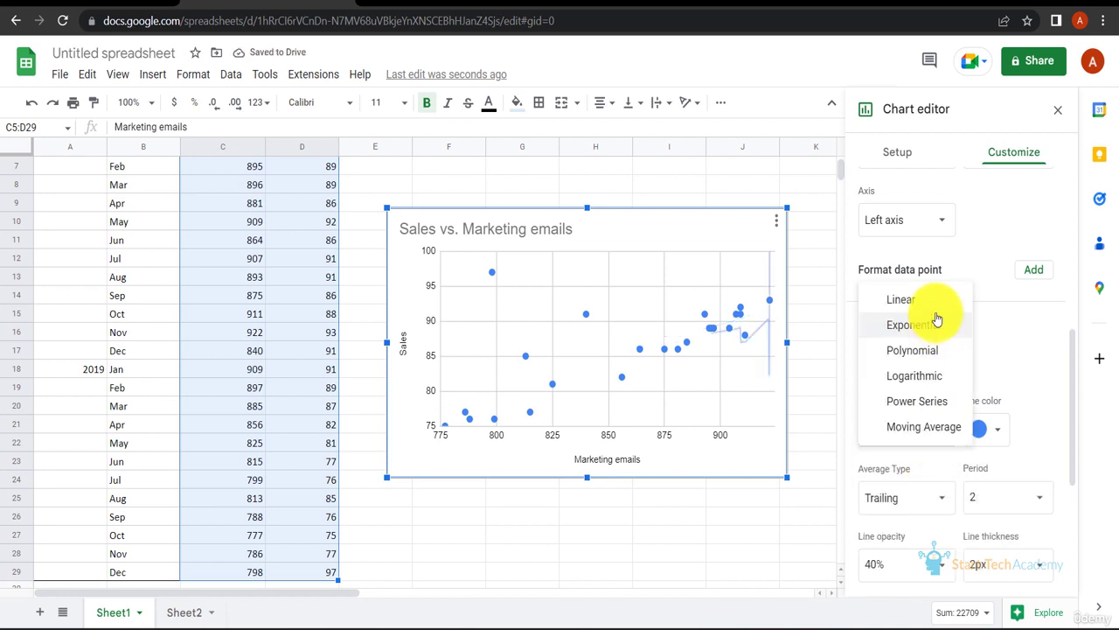
click(937, 315)
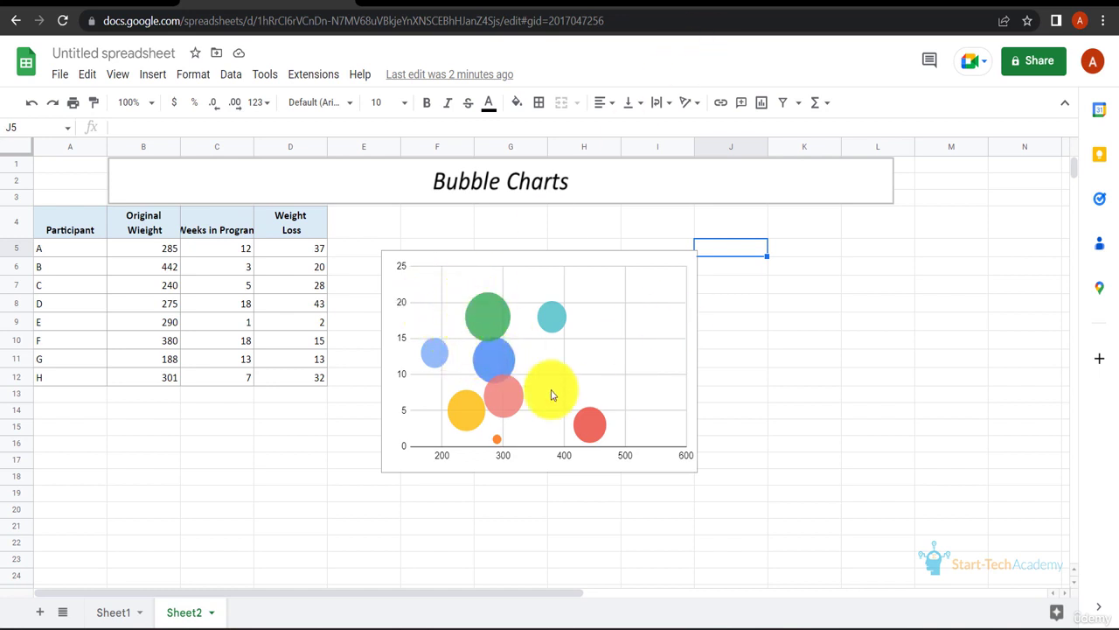
Step: Delete the existing bubble chart on Sheet2 and insert a new chart from the weight data in B4:D12
click(686, 263)
click(719, 315)
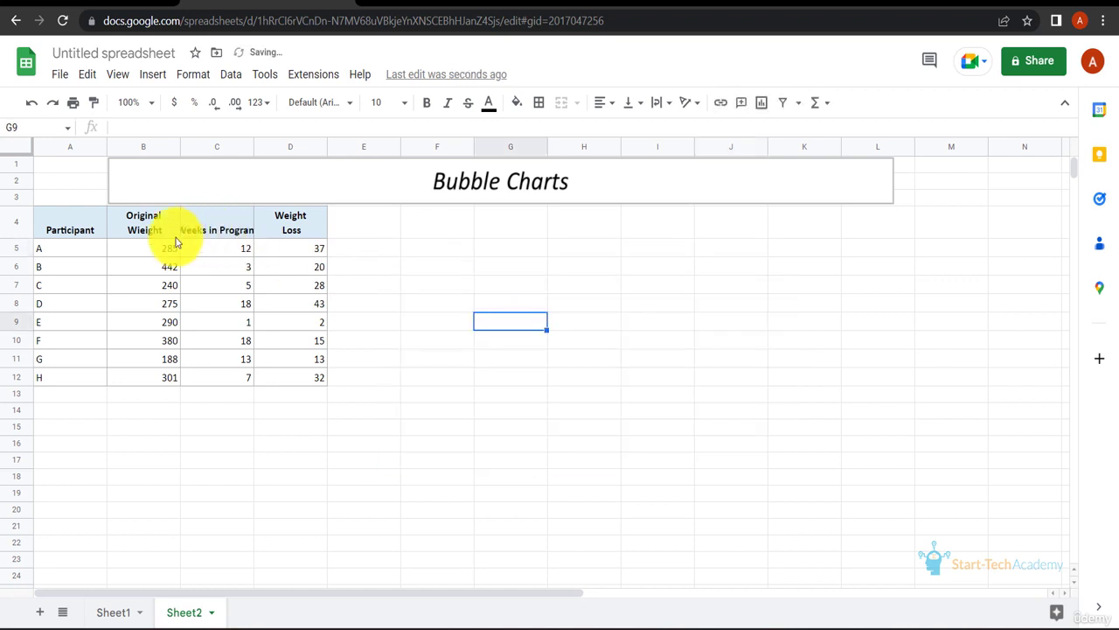
drag(142, 224, 304, 376)
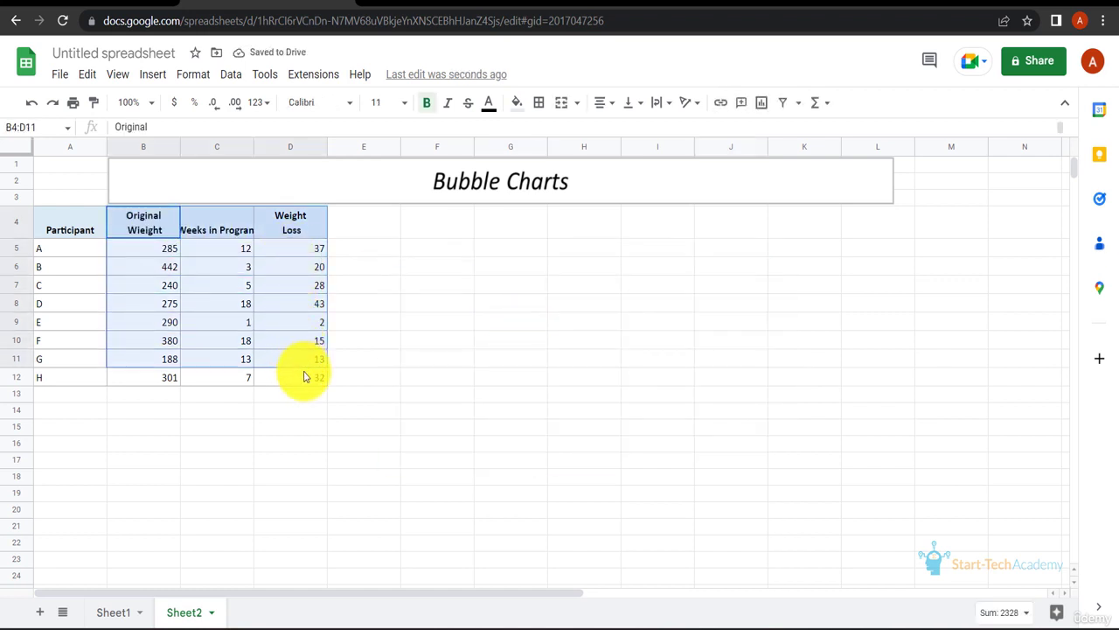
click(154, 83)
click(200, 220)
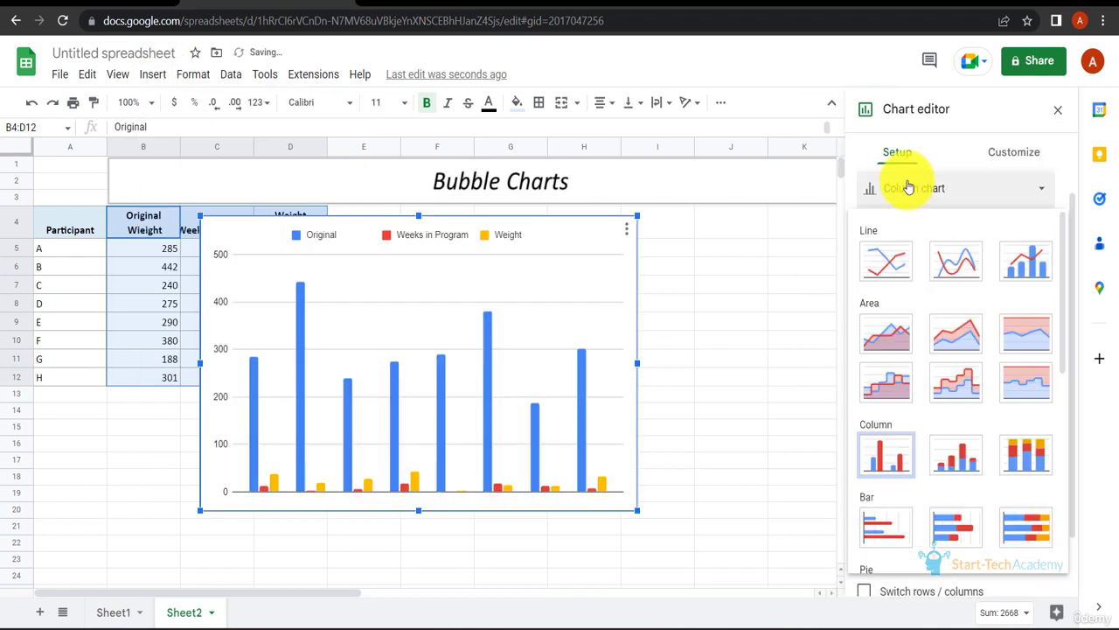
Step: Change the new Sheet2 chart to a bubble chart and size its bubbles by Weight Loss
scroll(944, 361, down, 8)
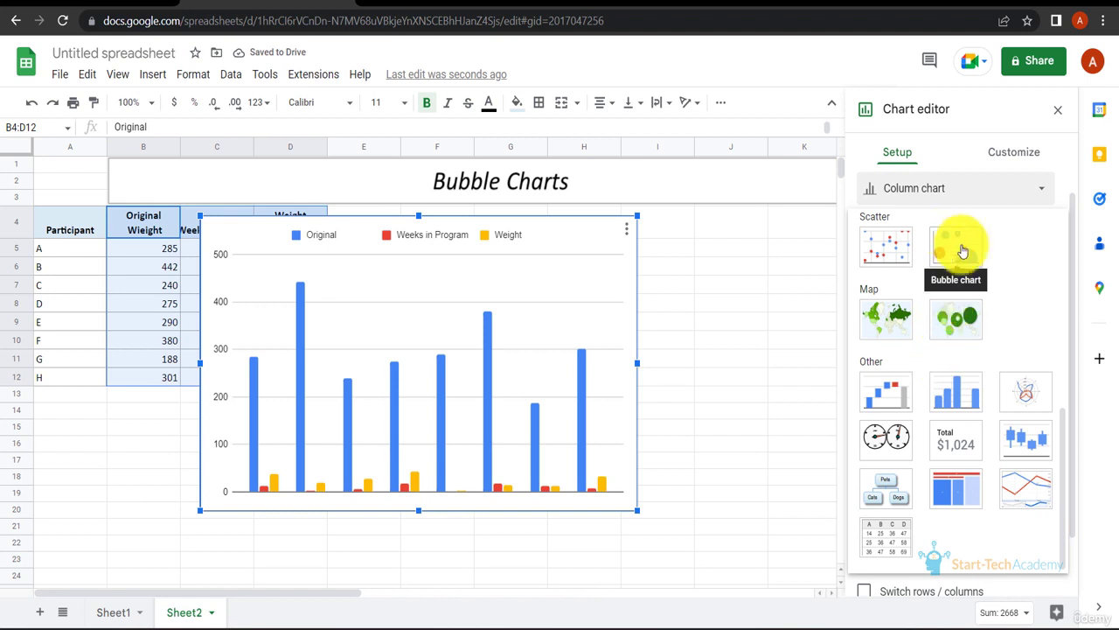
click(959, 249)
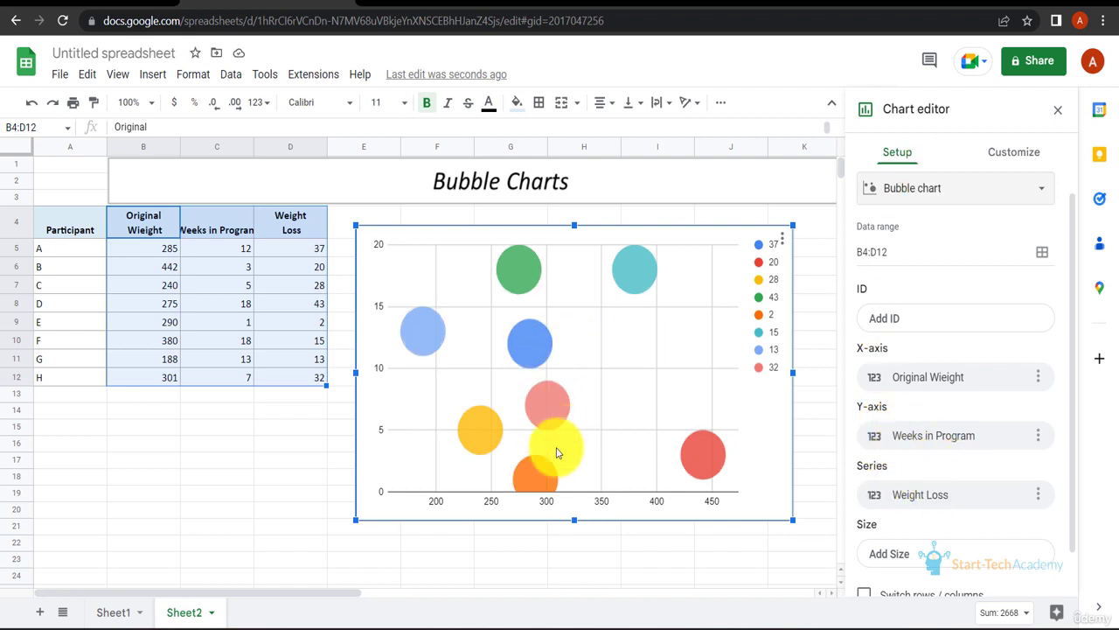
click(906, 553)
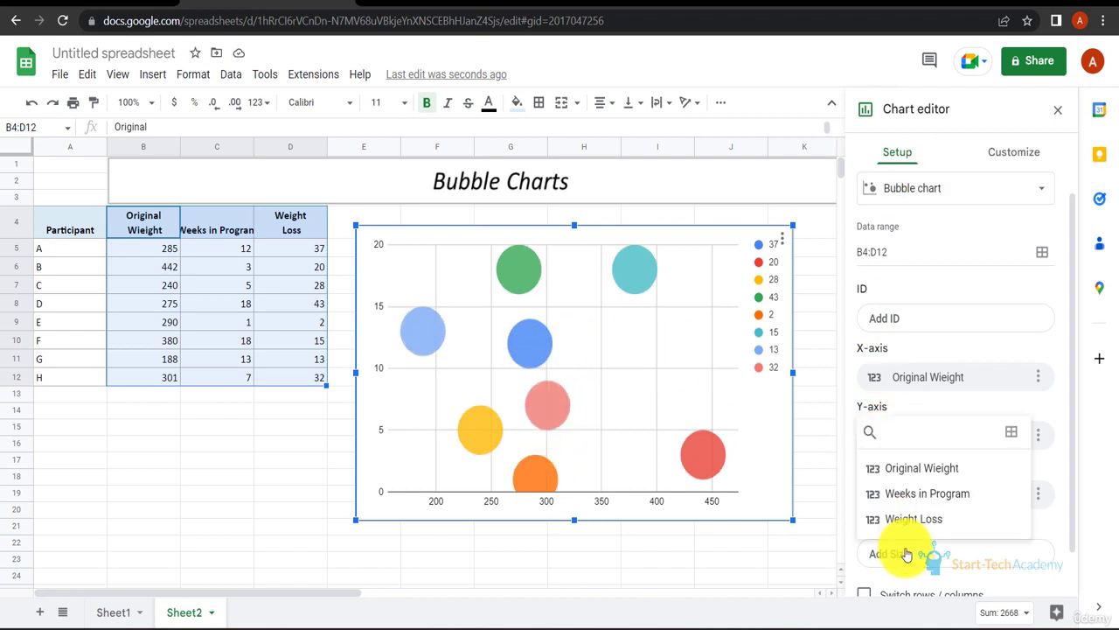
click(936, 521)
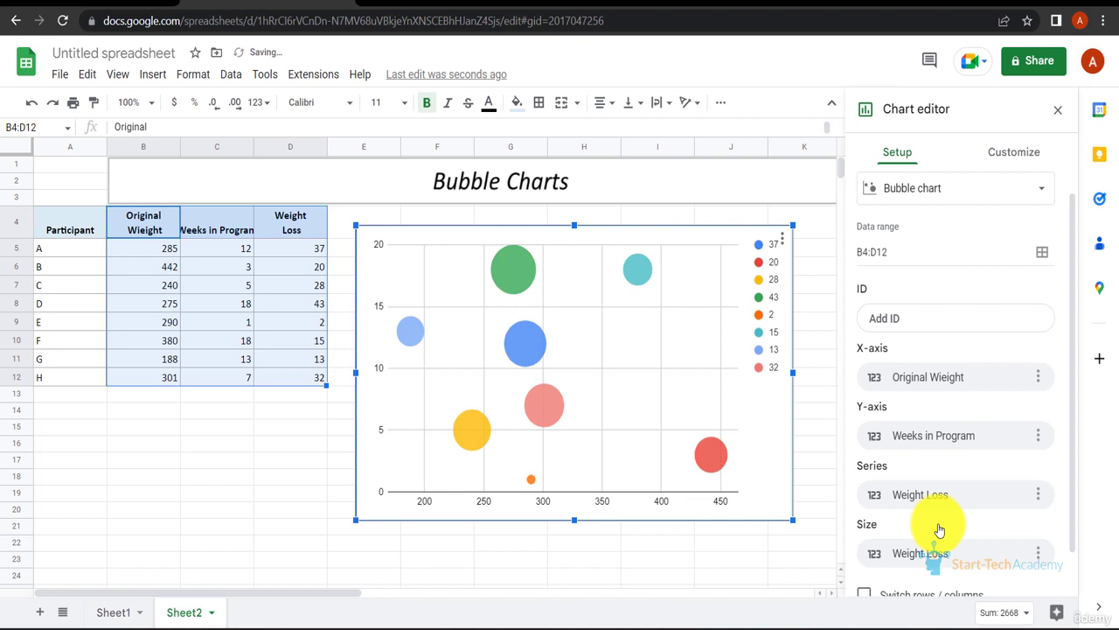
Step: Remove the legend from the bubble chart by setting its position to None
click(1013, 143)
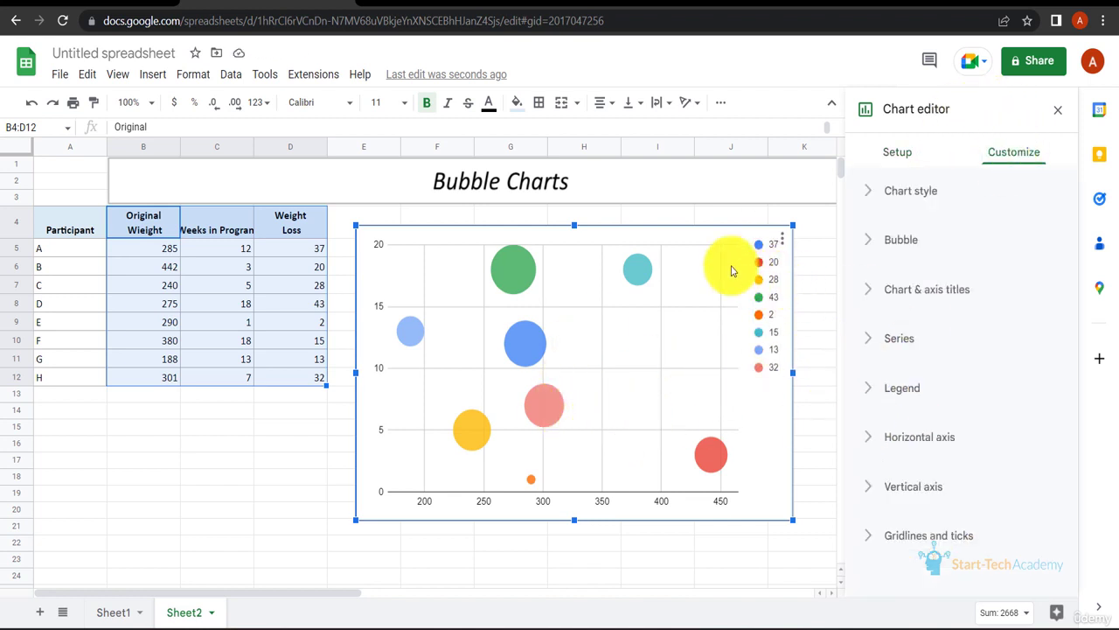
click(873, 396)
click(918, 452)
click(896, 272)
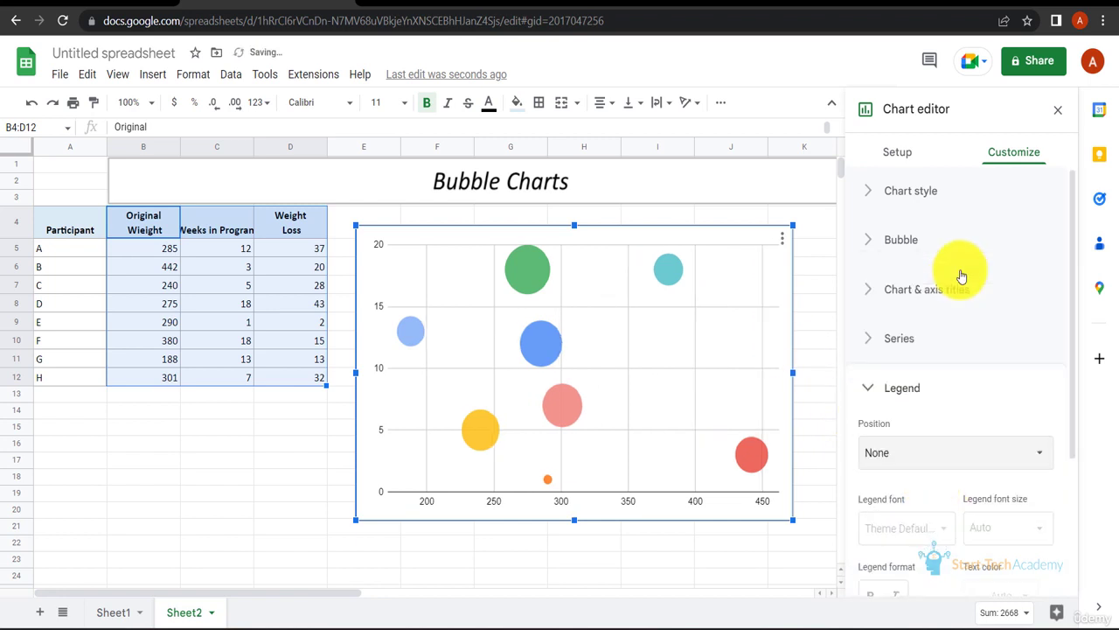
Step: Shrink the bubble chart and move it slightly away from the weight data table
drag(792, 520, 690, 450)
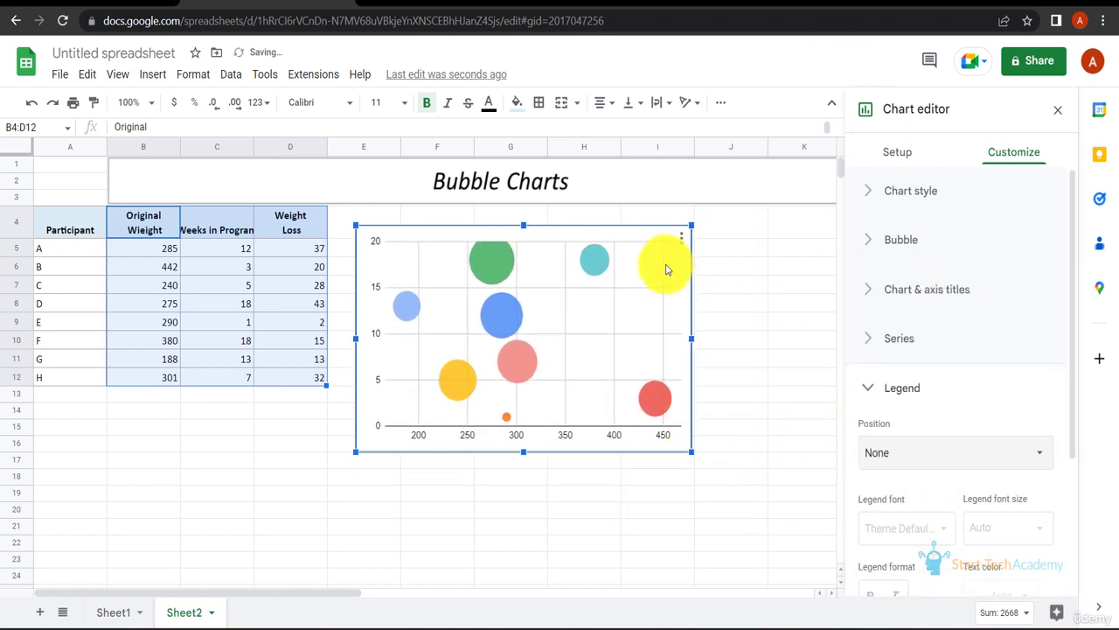
drag(658, 239, 694, 230)
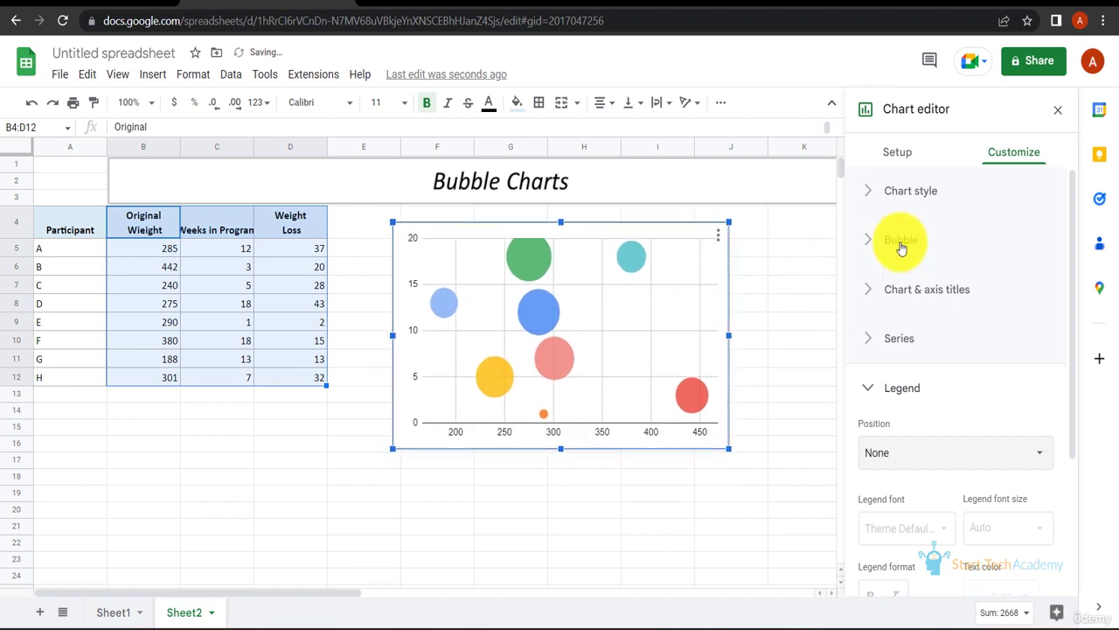
Step: Give the bubble chart the title "Weight Loss" and center it above the plot
click(936, 192)
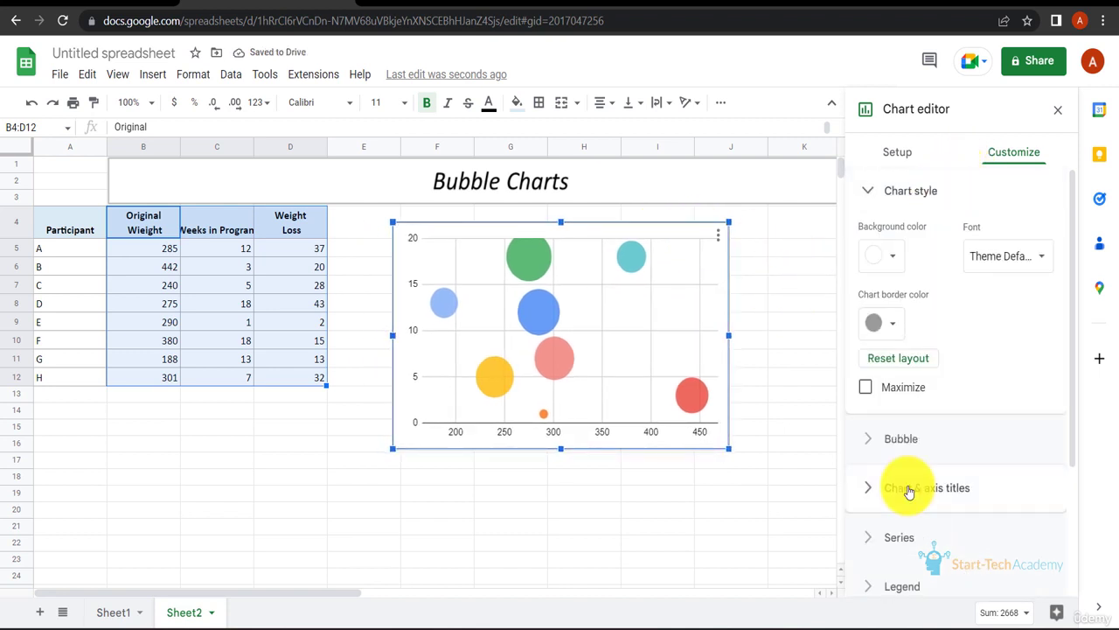
click(910, 491)
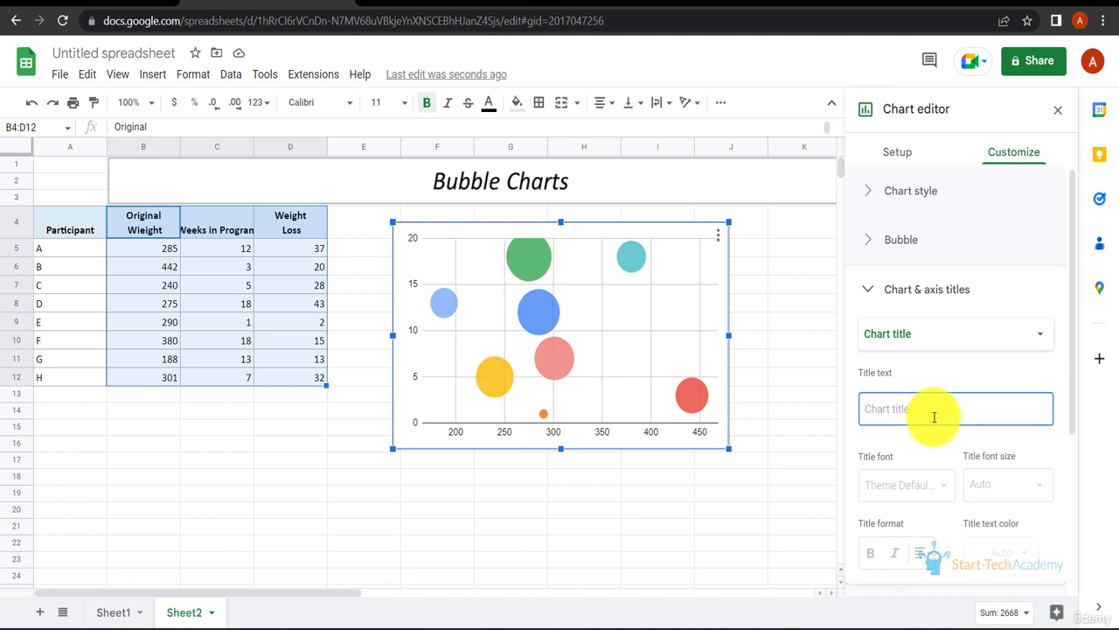
click(934, 417)
text(Weight Loss)
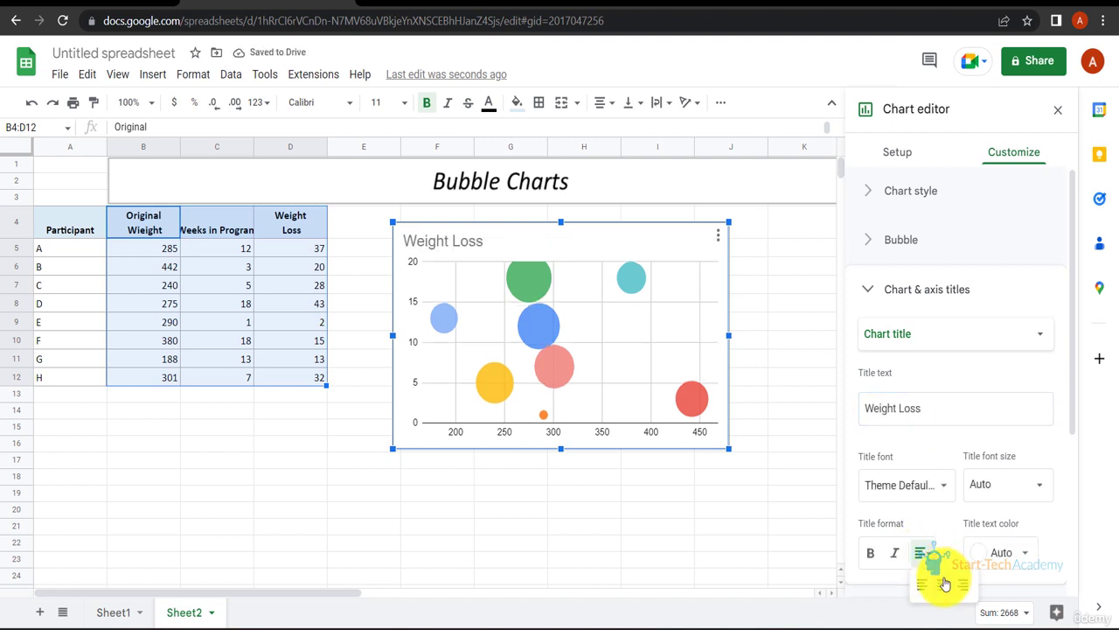
click(944, 583)
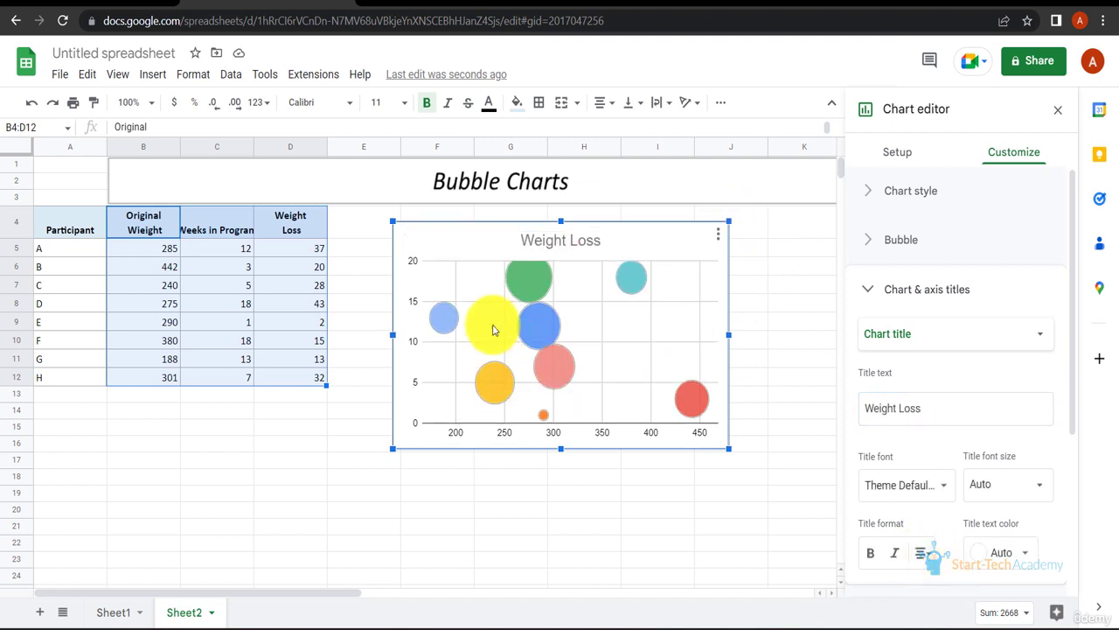